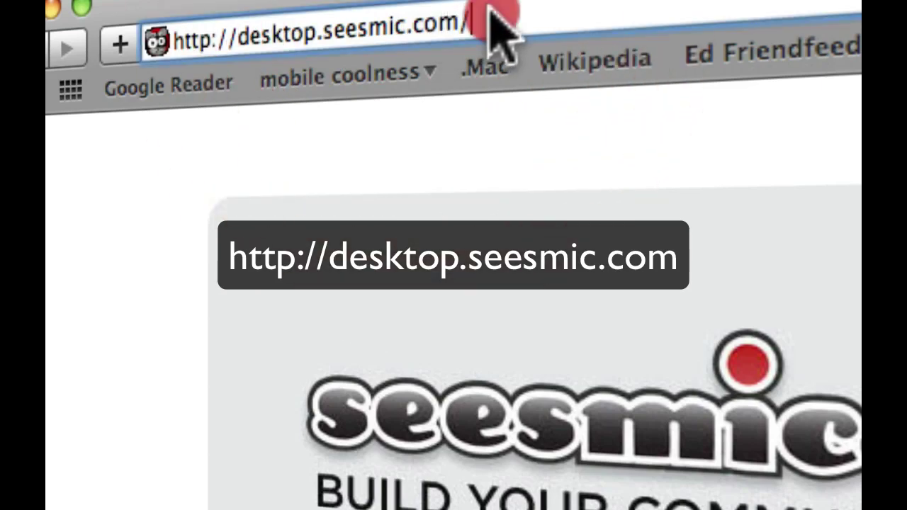
- Select the Seesmic page address in Safari's address bar, then deselect it on the page
left_click_drag(486, 17, 184, 34)
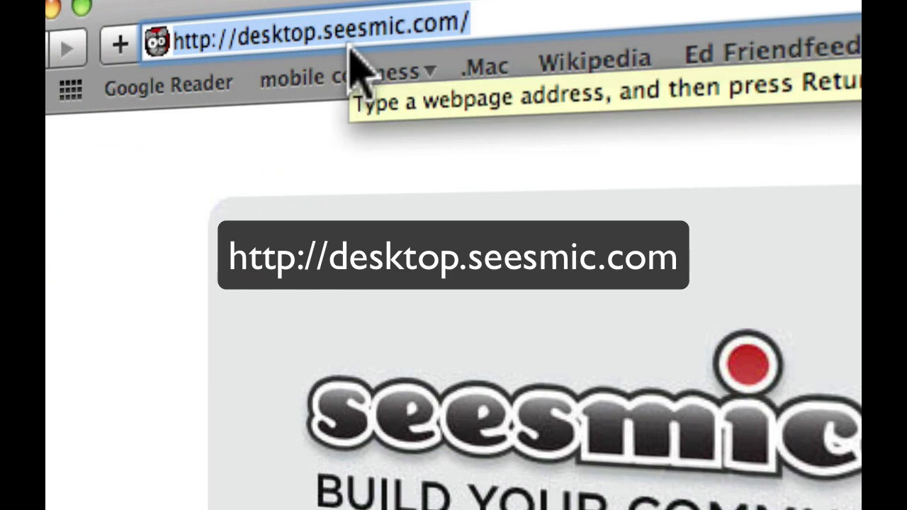
left_click(130, 416)
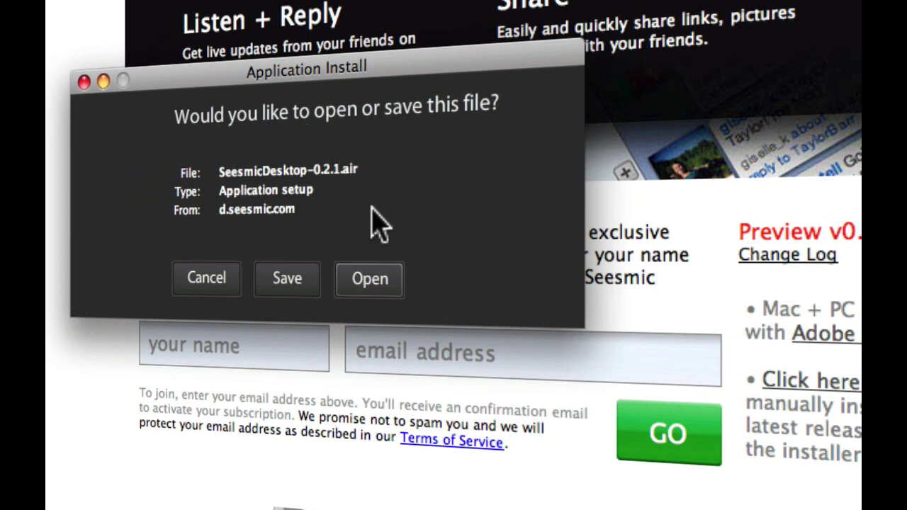
- Install SeesmicDesktop-0.2.1.air into /Applications and allow the downloaded app to launch
left_click(367, 284)
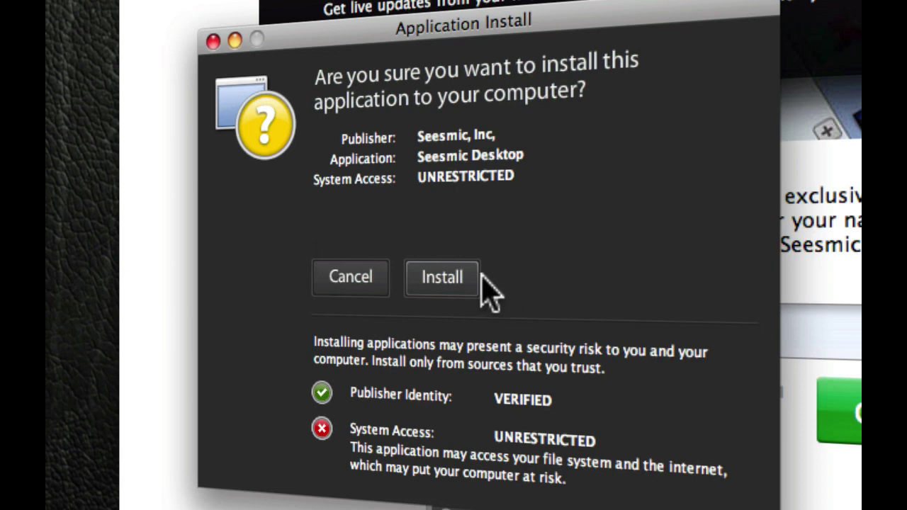
left_click(440, 292)
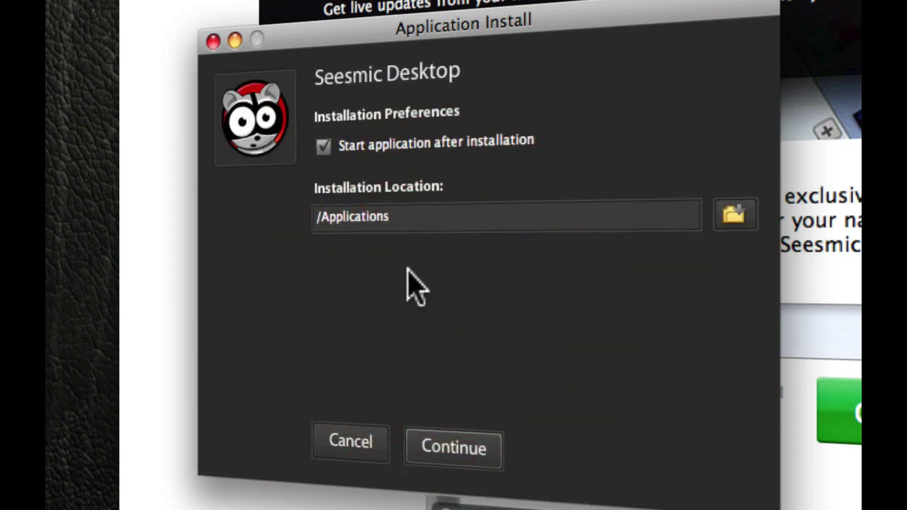
left_click(467, 448)
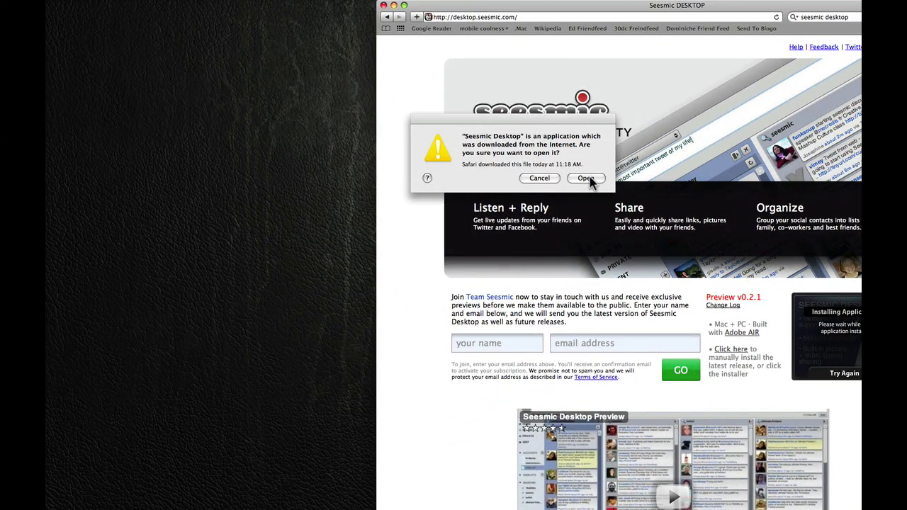
left_click(587, 177)
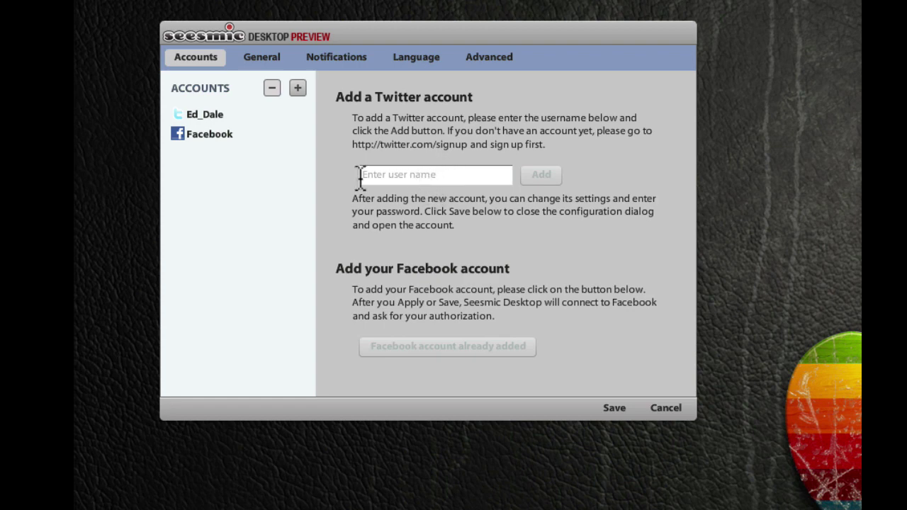
- Add the second Twitter account by username, entering its password with save password ticked
left_click(404, 177)
type("eddales")
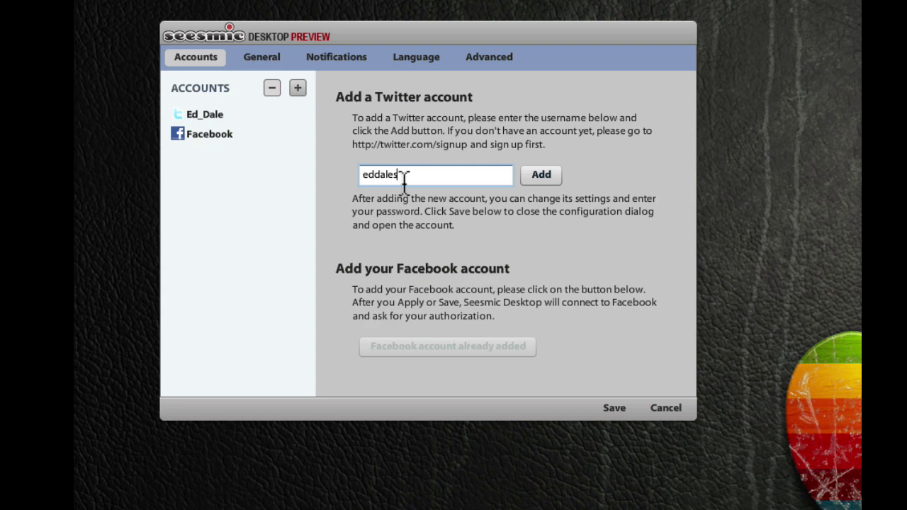
type("strat")
left_click(542, 175)
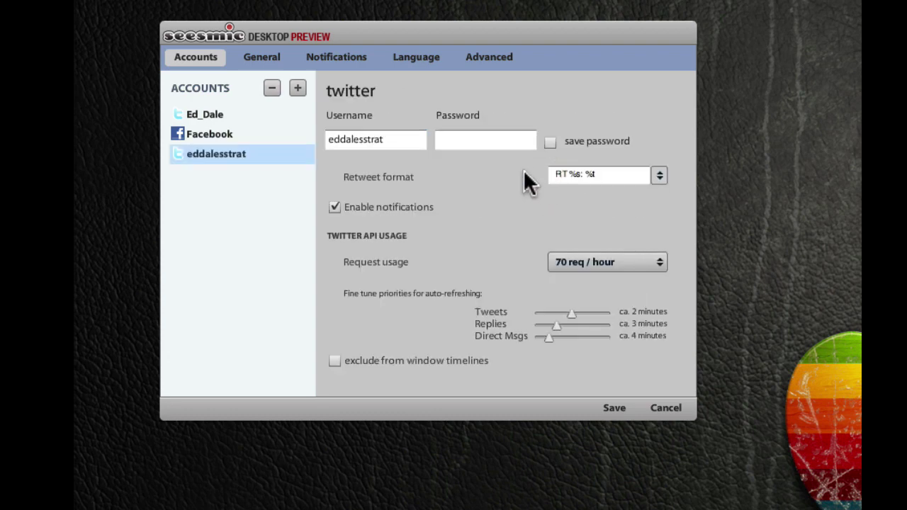
left_click(476, 139)
type("********")
left_click(551, 142)
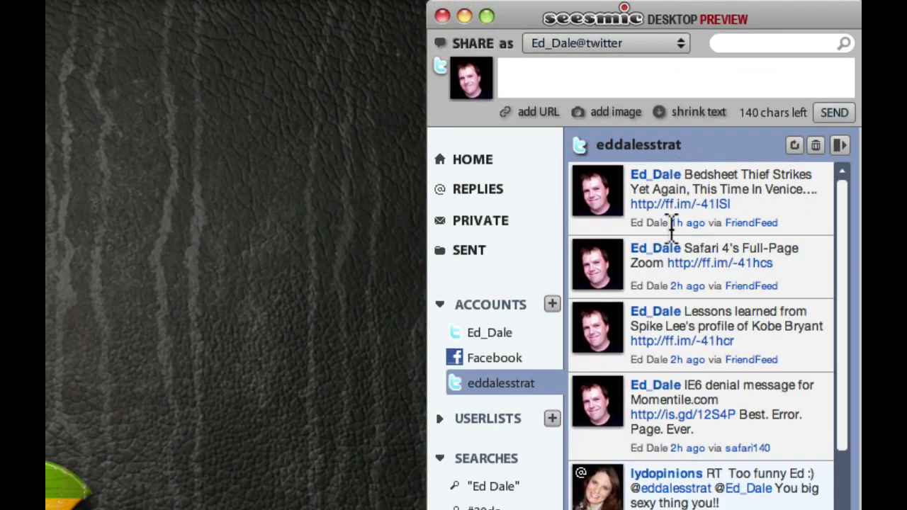
scroll(678, 263, "down", 5)
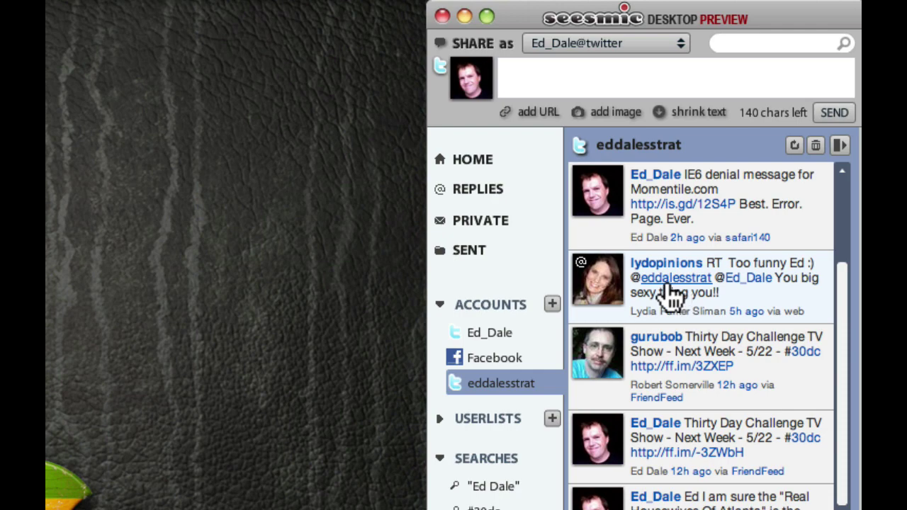
scroll(670, 290, "down", 2)
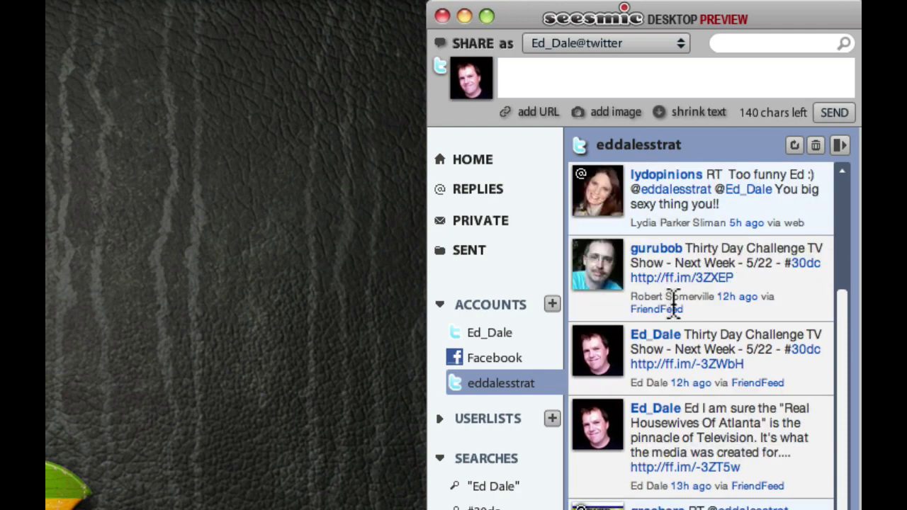
scroll(674, 312, "down", 2)
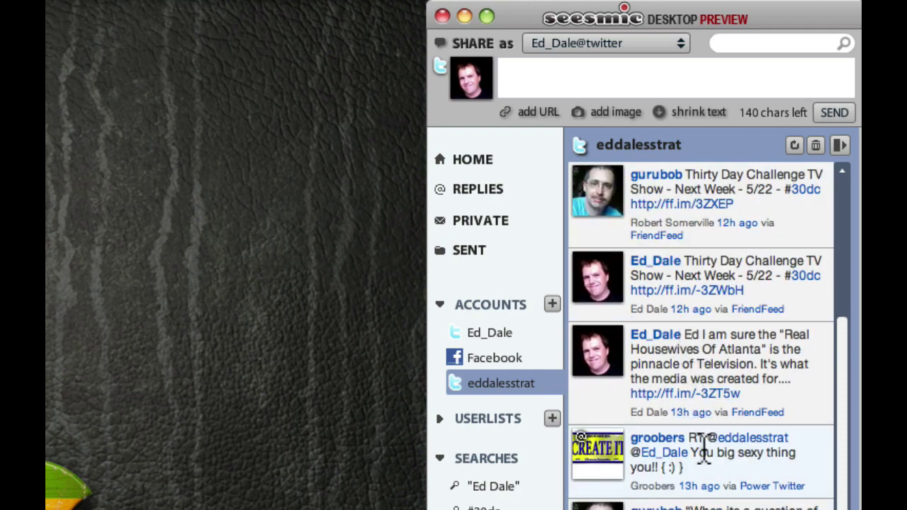
scroll(703, 453, "down", 2)
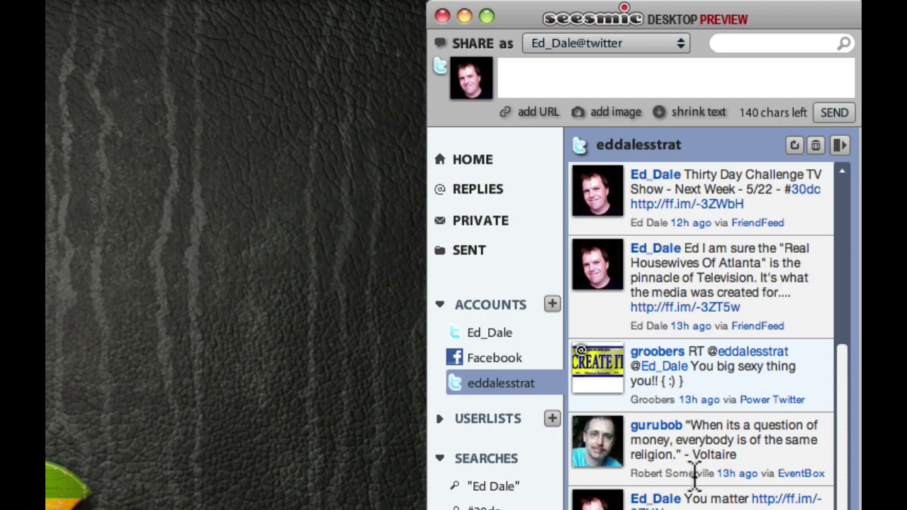
scroll(691, 474, "down", 4)
scroll(698, 480, "up", 10)
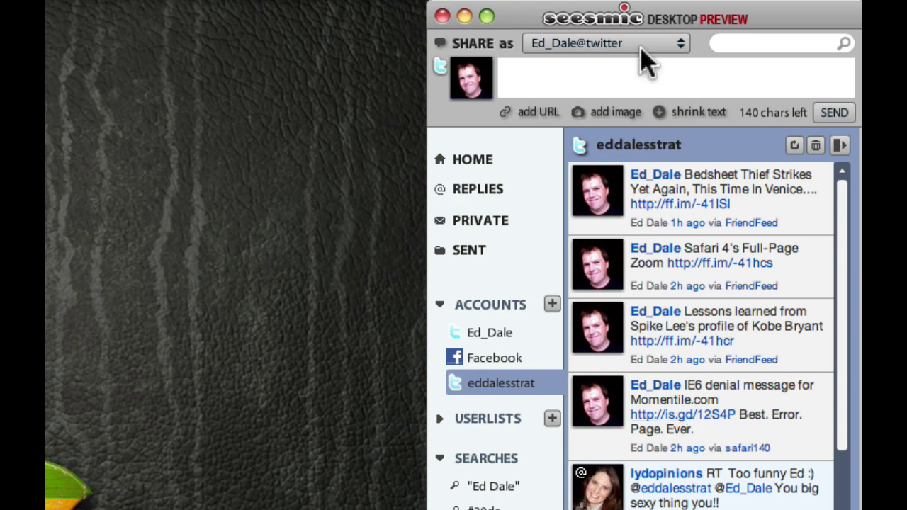
- Move the window aside and set Share as to the second Twitter account
left_click_drag(586, 14, 687, 30)
left_click(786, 59)
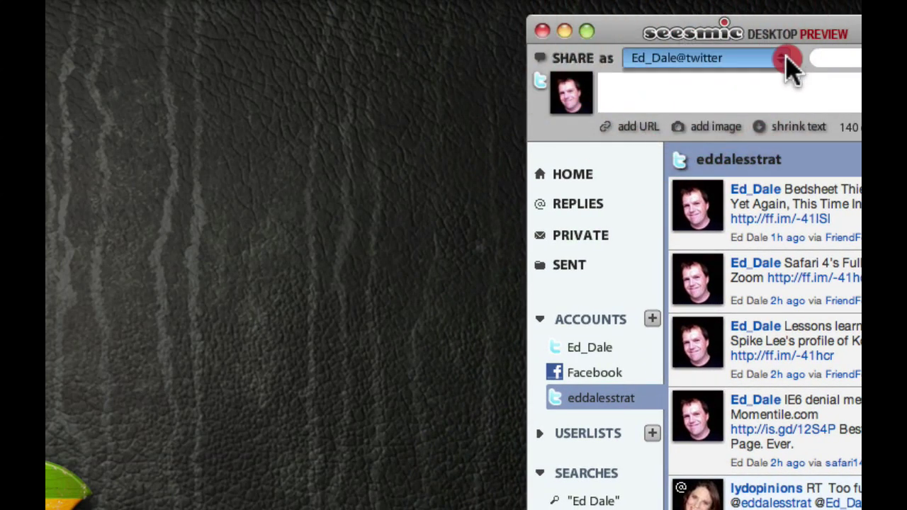
left_click(743, 126)
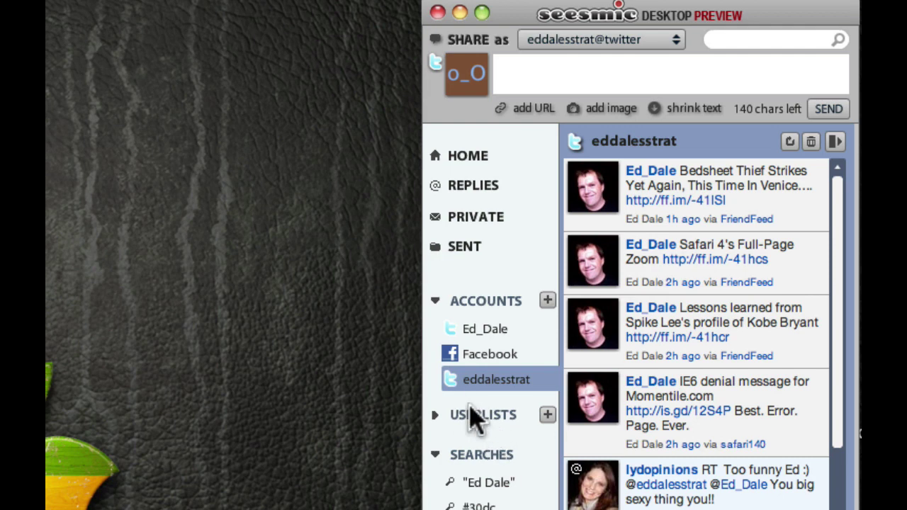
- Send the tweet 'Showing how to post!', then switch to the first account's timeline
left_click(482, 507)
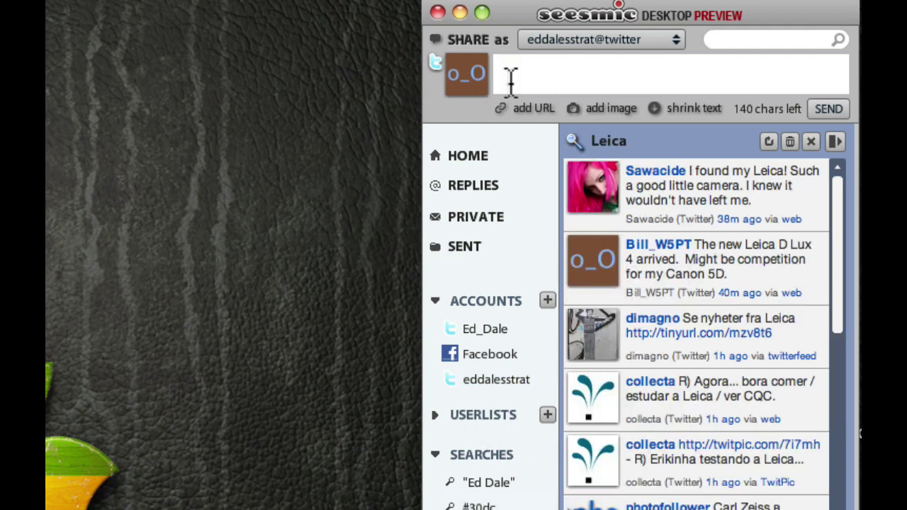
left_click(572, 78)
type("Showing how to post!")
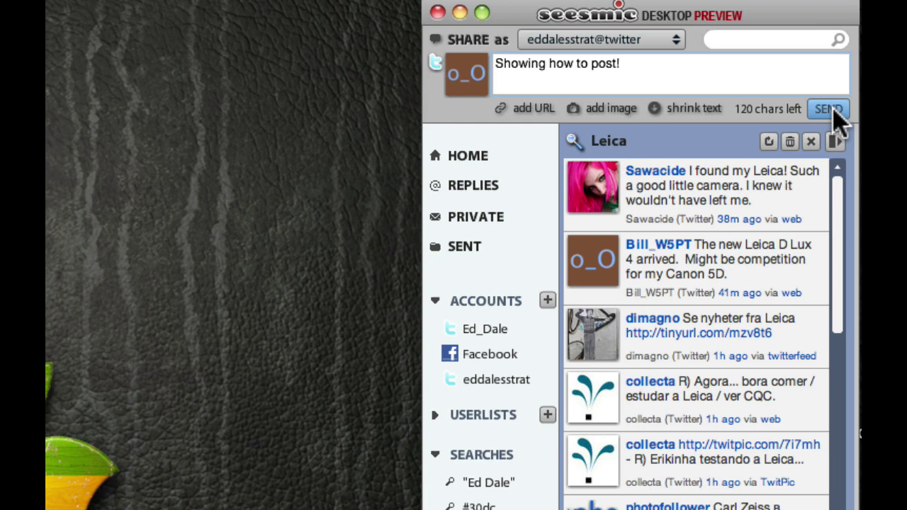
left_click(832, 111)
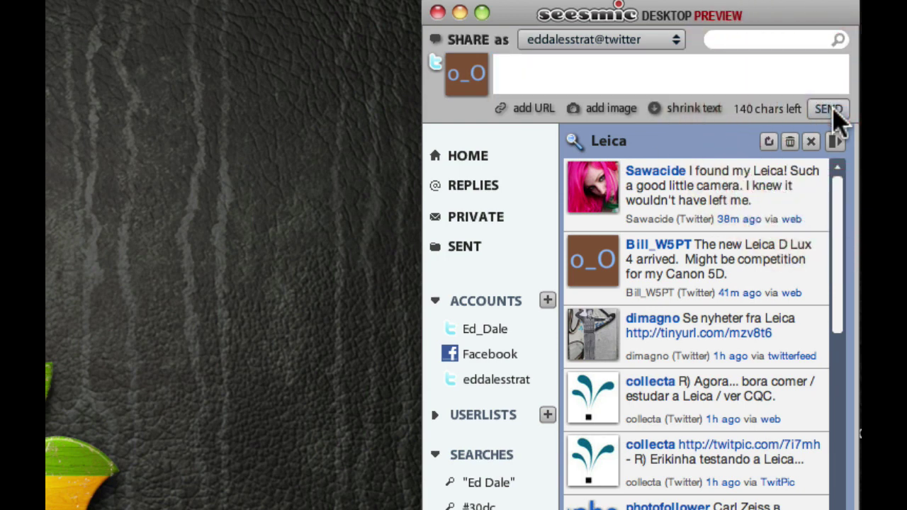
left_click(520, 339)
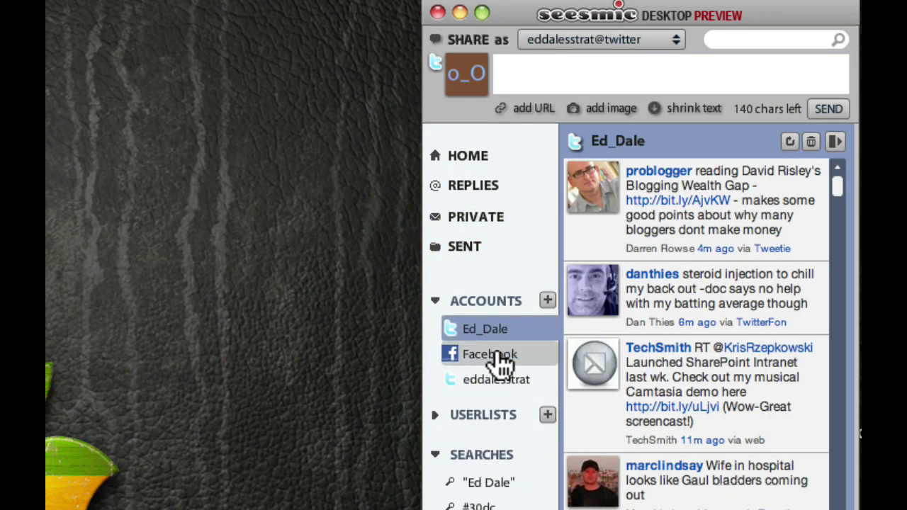
- Show the second account's timeline, then open Add a Short Link, keep bit.ly, and close it unused
left_click(503, 394)
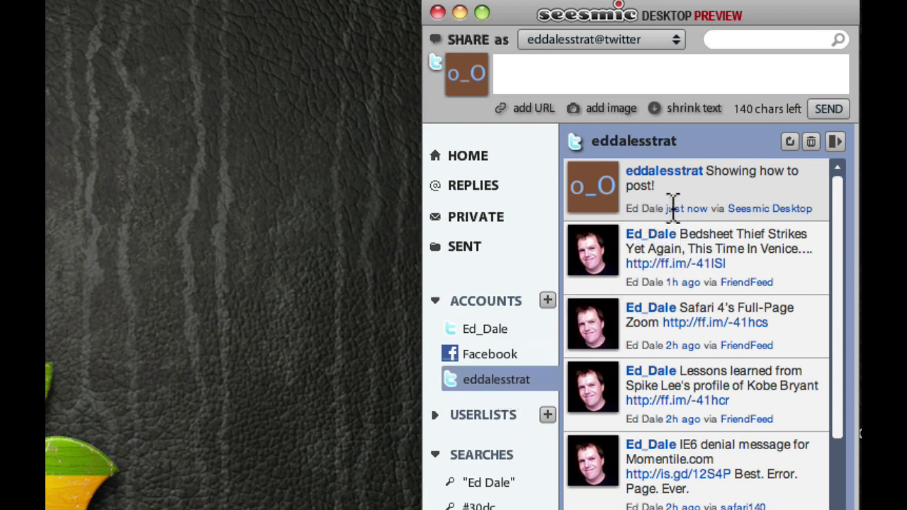
mouse_move(602, 240)
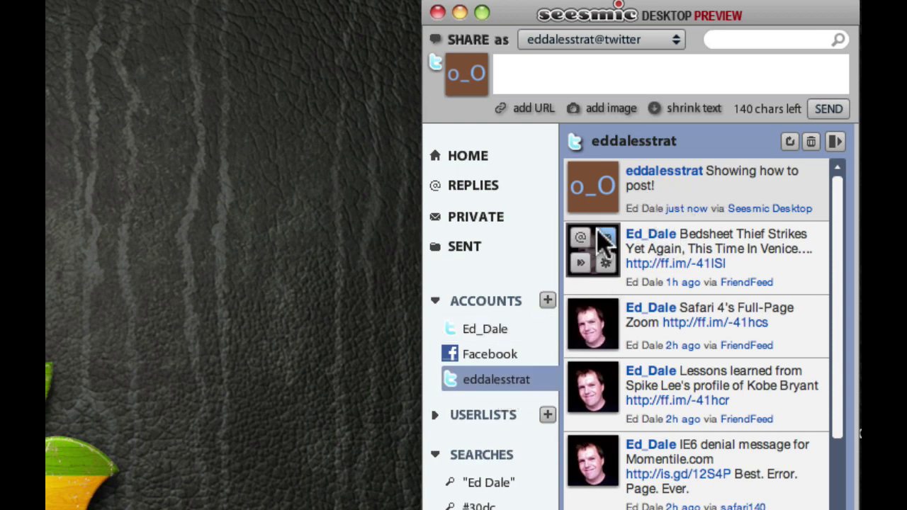
left_click(523, 112)
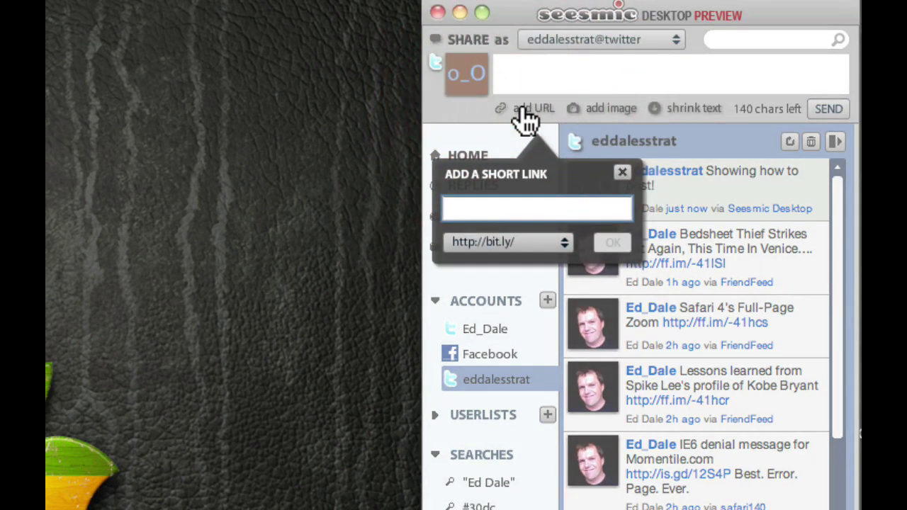
left_click(564, 242)
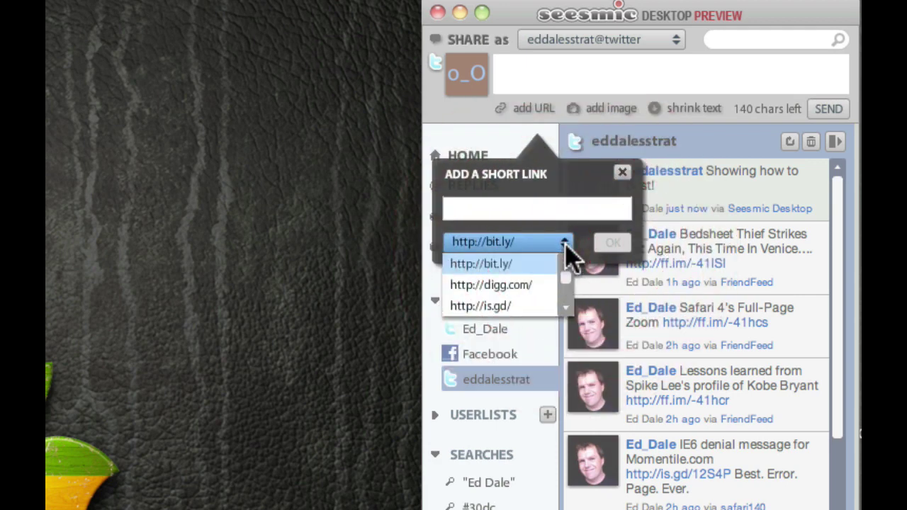
mouse_move(568, 264)
left_mouse_down()
mouse_move(561, 296)
mouse_move(567, 273)
left_mouse_up()
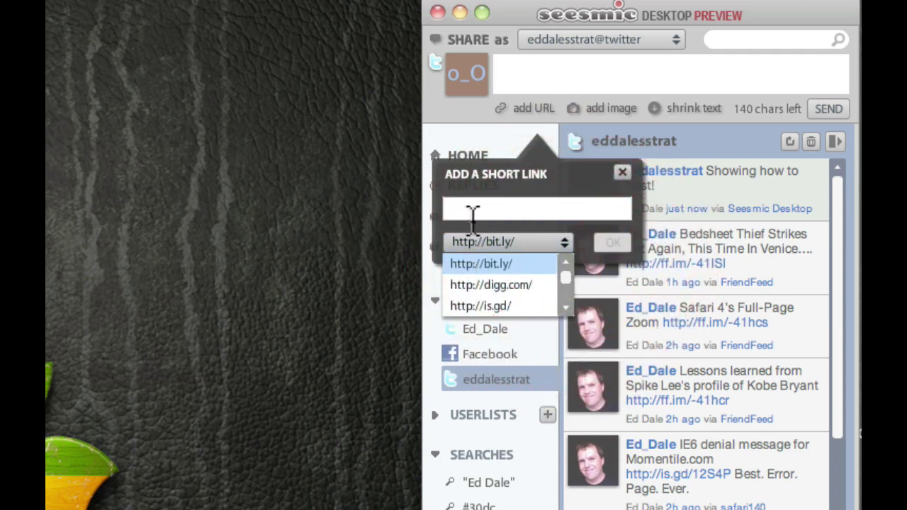
left_click(493, 267)
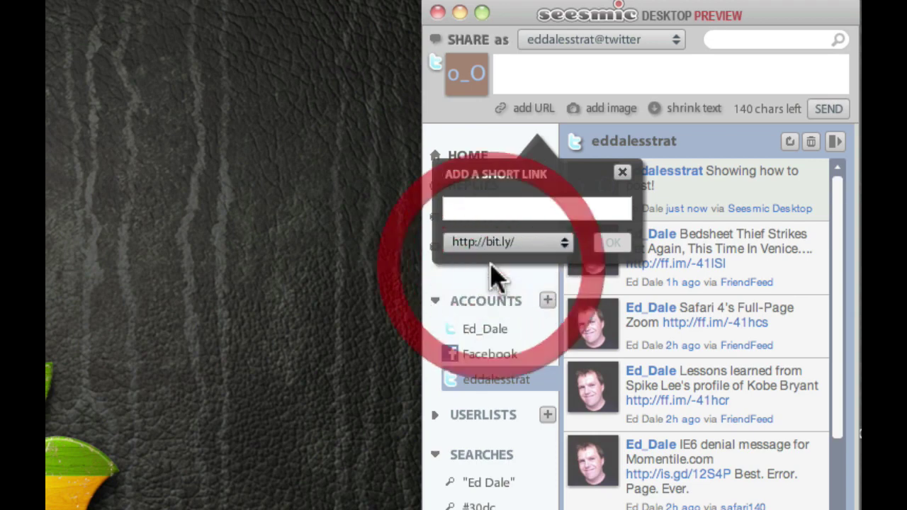
left_click(622, 174)
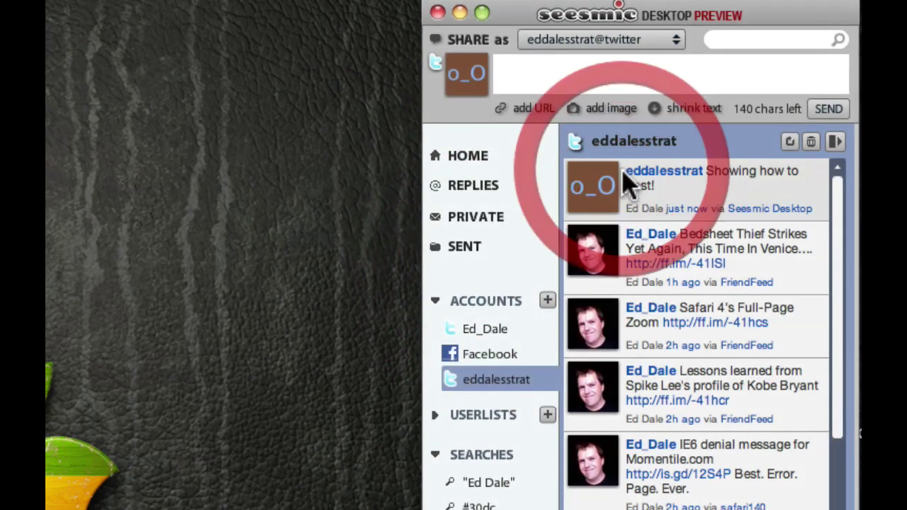
left_click(603, 112)
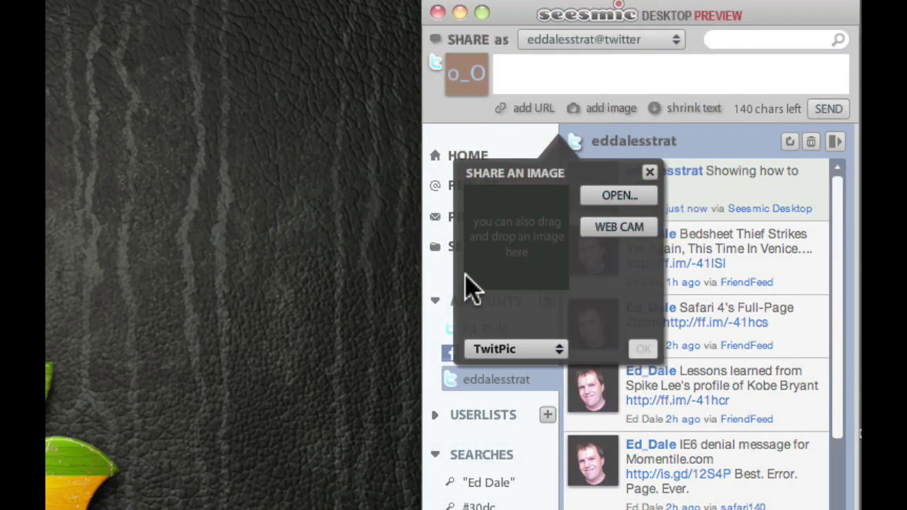
left_click(599, 233)
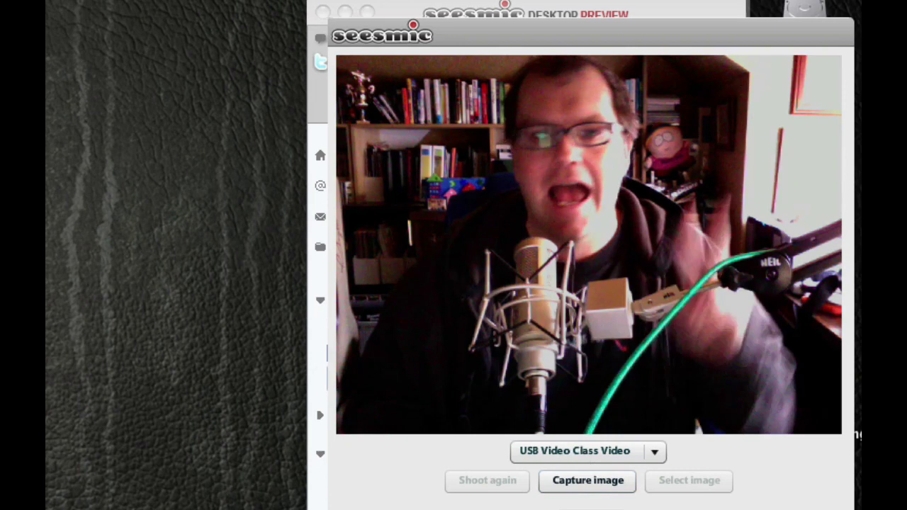
left_click(595, 485)
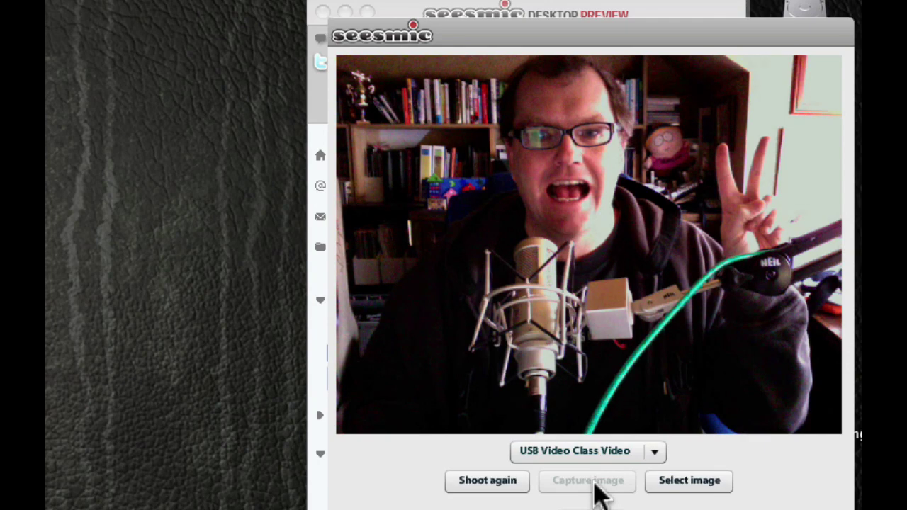
left_click(689, 480)
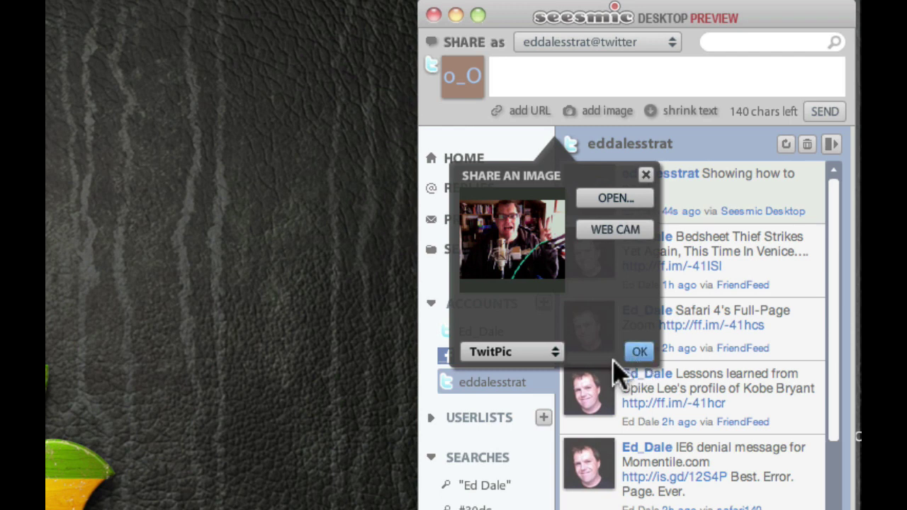
left_click(555, 358)
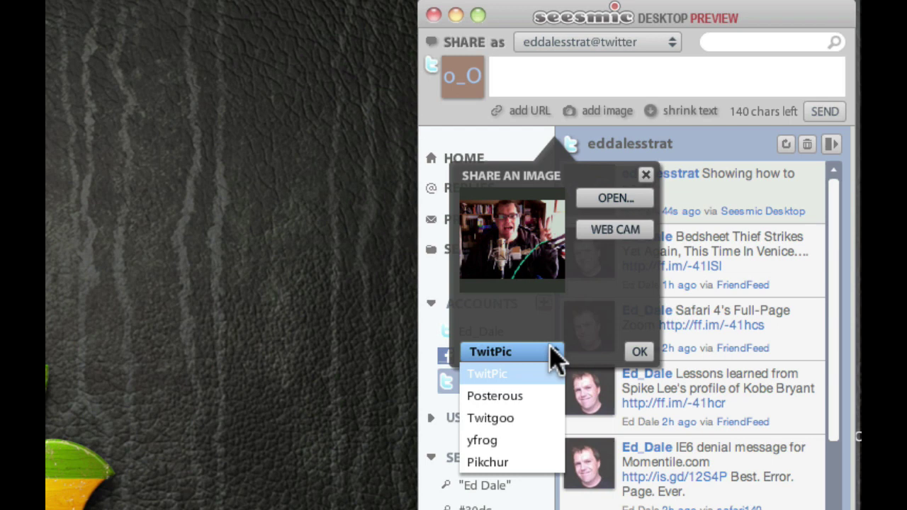
left_click(553, 359)
left_click(640, 353)
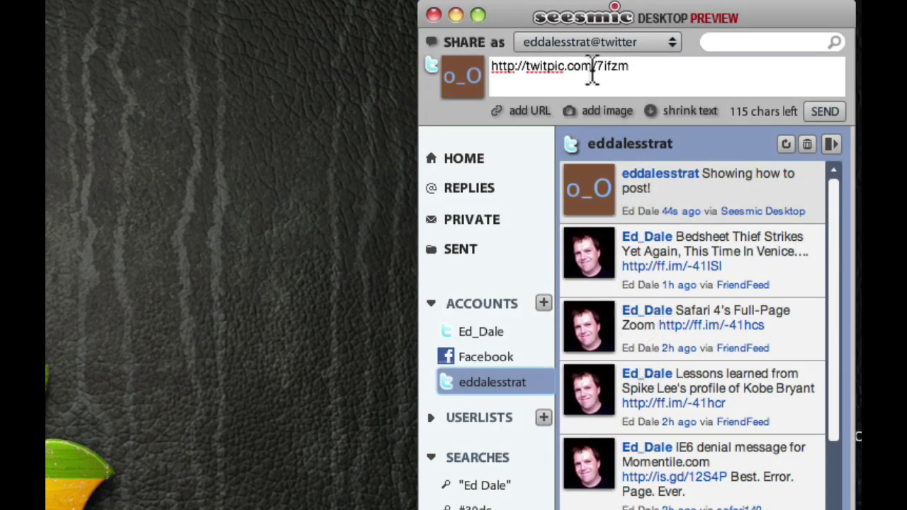
- Add 'This is me recording live!' after the TwitPic link and send the tweet
left_click(666, 69)
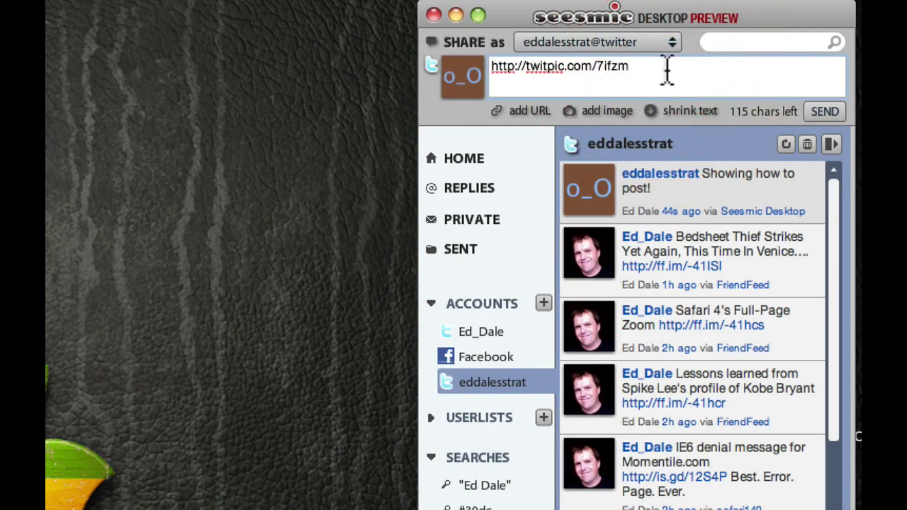
type("This is me ")
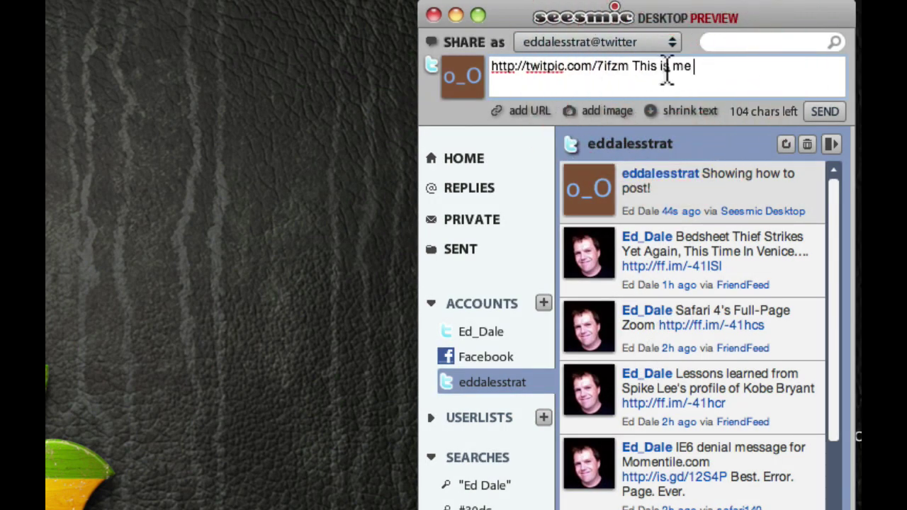
type("recording live!")
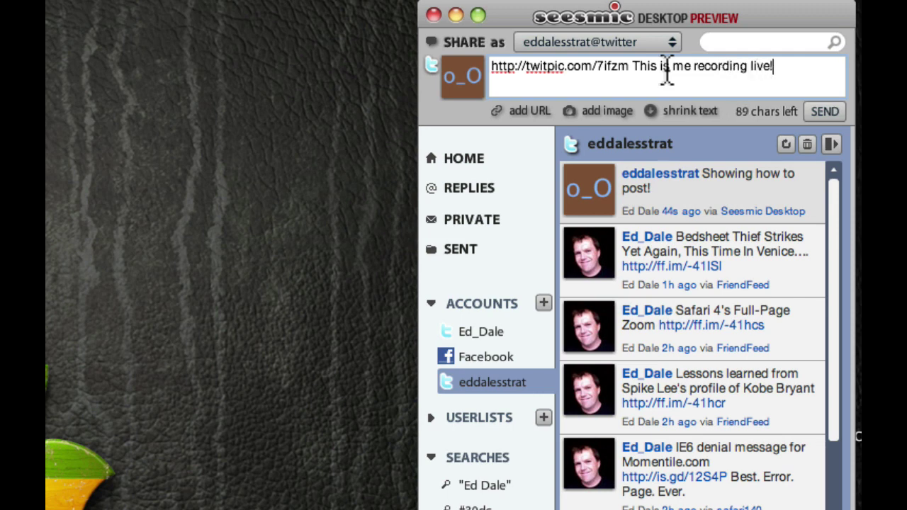
left_click(813, 114)
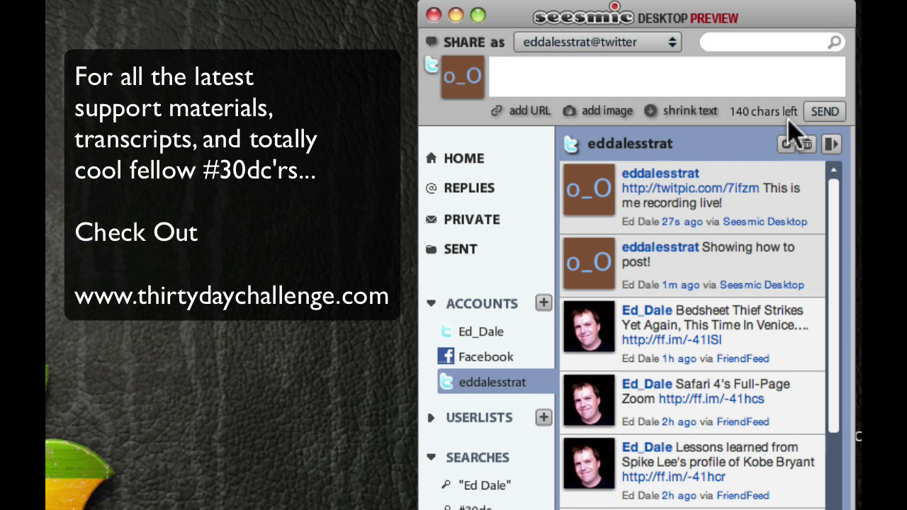
left_click(673, 46)
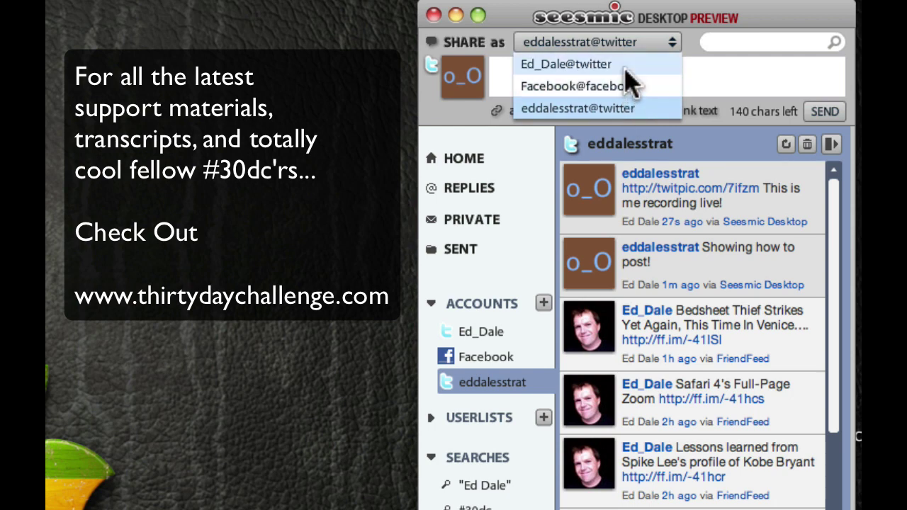
left_click(634, 108)
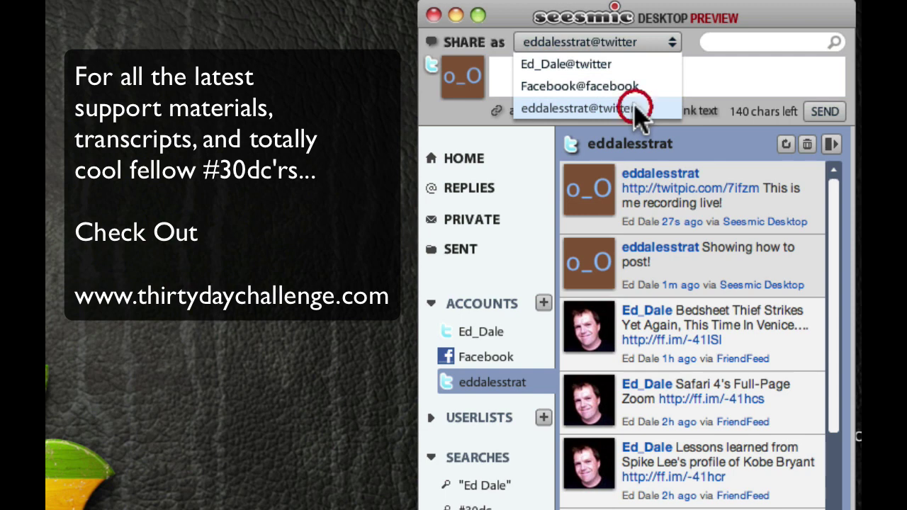